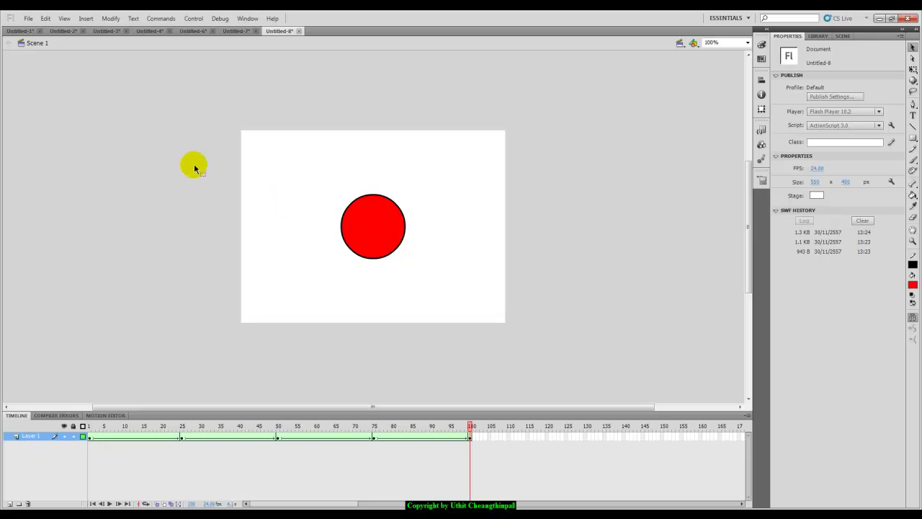
Create a new blank ActionScript 3.0 document
left_click(28, 19)
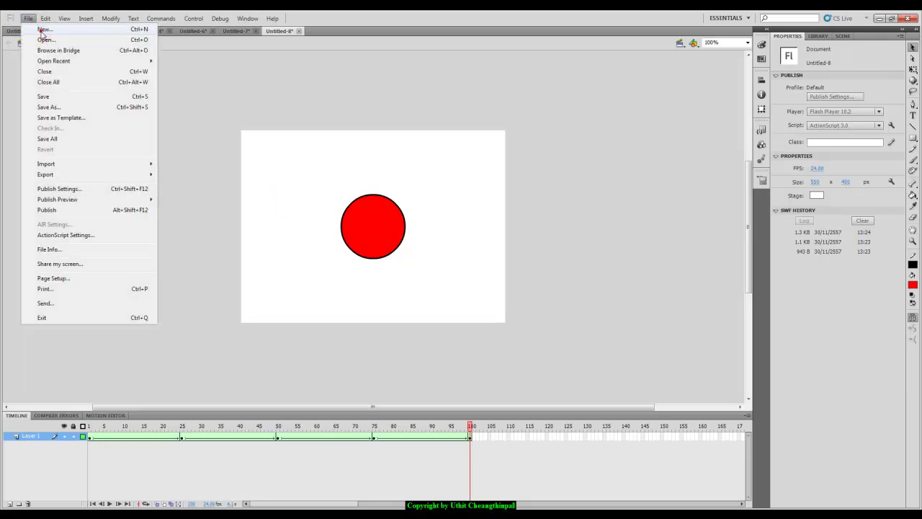
left_click(40, 29)
left_click(488, 329)
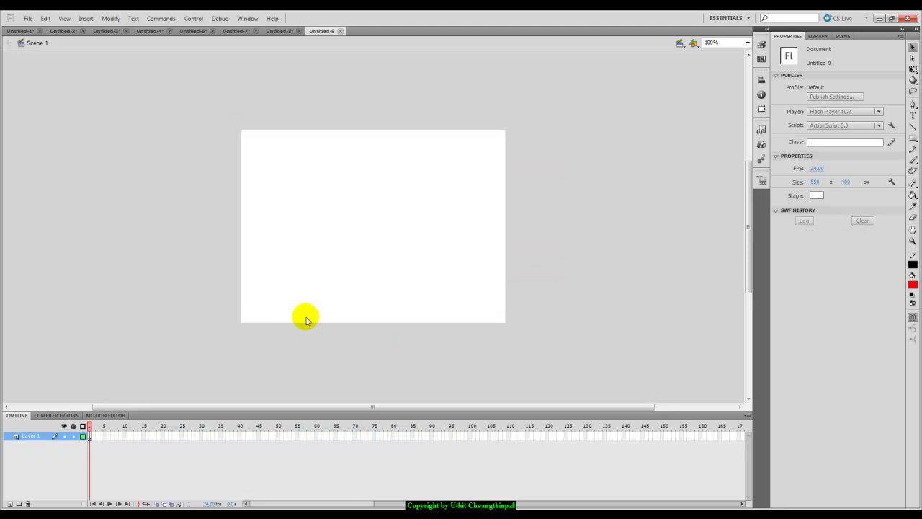
Draw a red circle with a black outline, about 80 px in diameter, near the middle of the stage using the Oval tool
left_click(913, 138)
left_click_drag(912, 138, 846, 148)
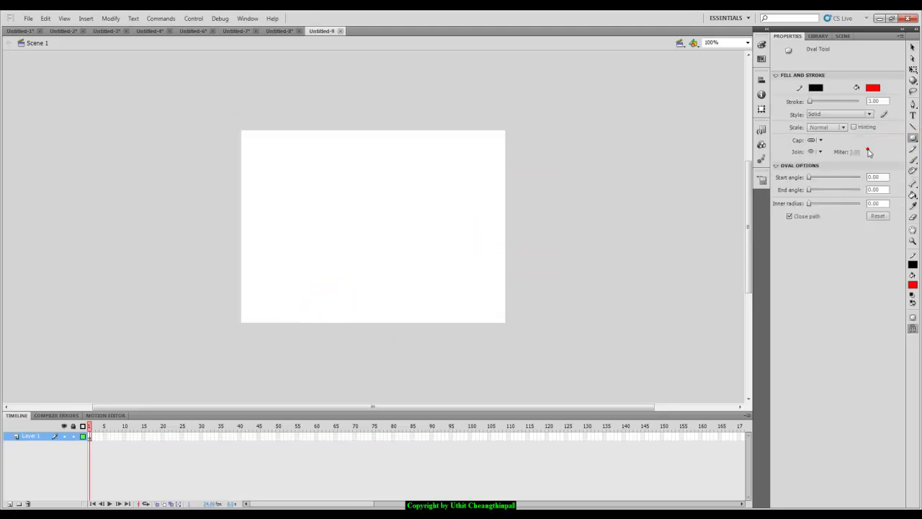
left_click_drag(344, 209, 383, 248)
Align the red circle to the stage's left edge and vertical centre
left_click(911, 47)
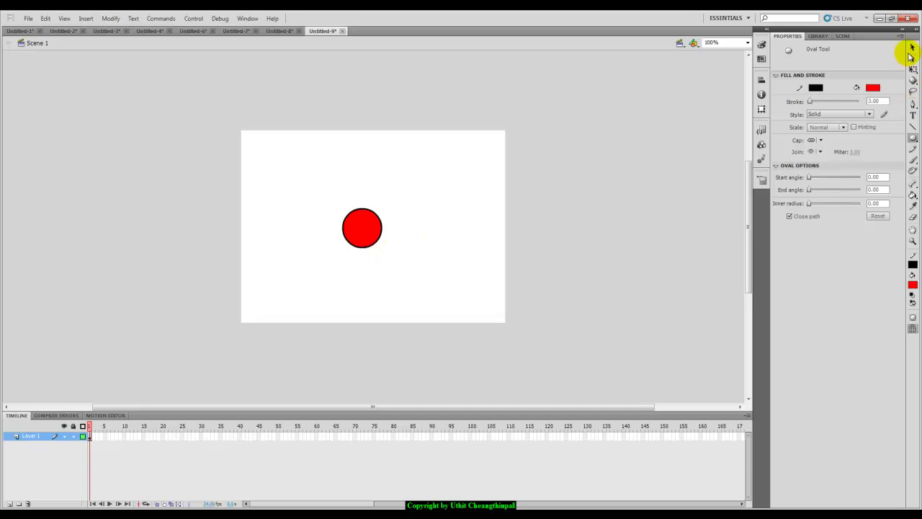
left_click_drag(324, 195, 409, 273)
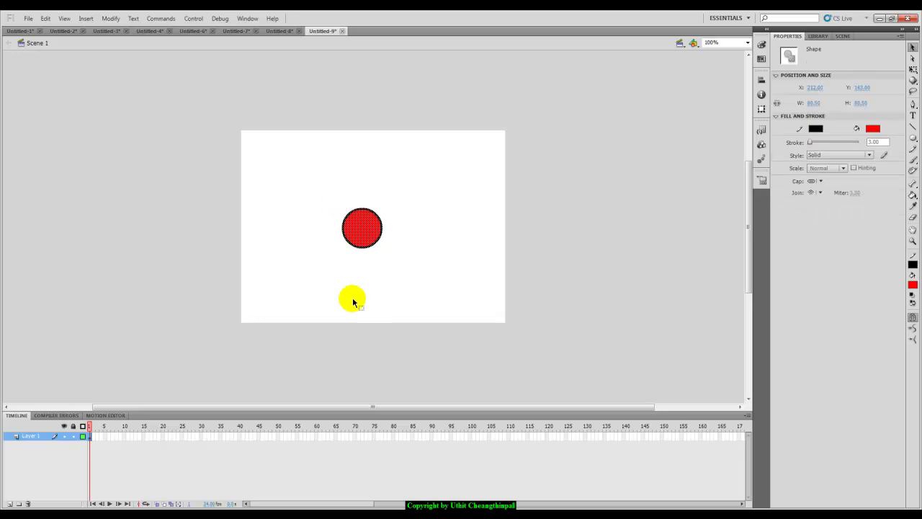
left_click(761, 81)
left_click(661, 101)
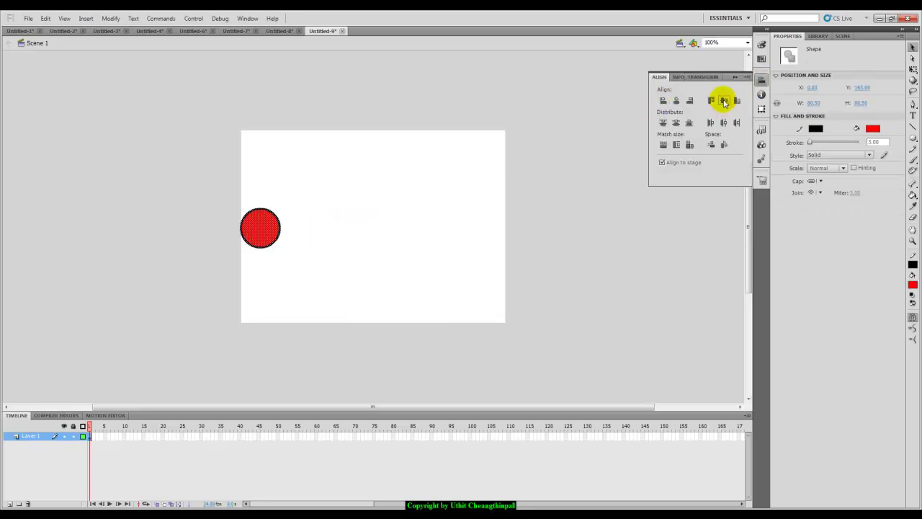
left_click(723, 100)
left_click(458, 241)
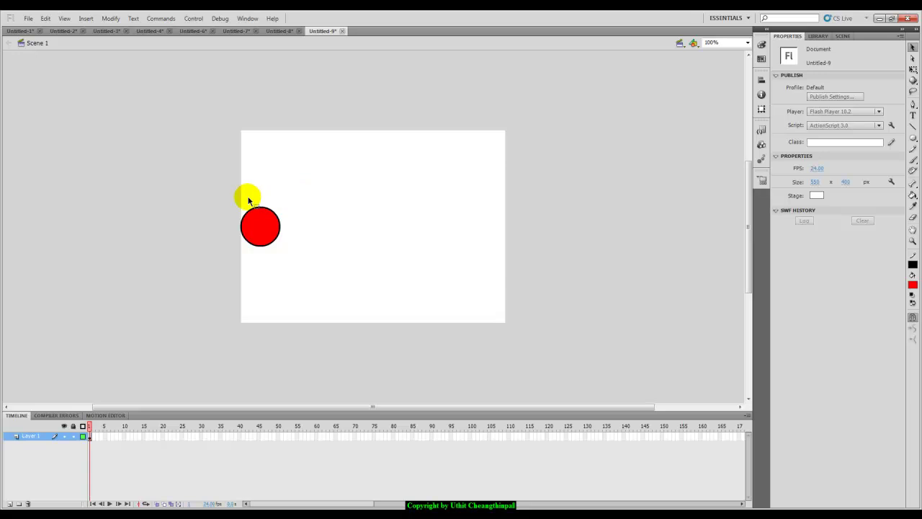
Apply a shape tween to the red circle on frame 1 of Layer 1
left_click_drag(222, 189, 294, 264)
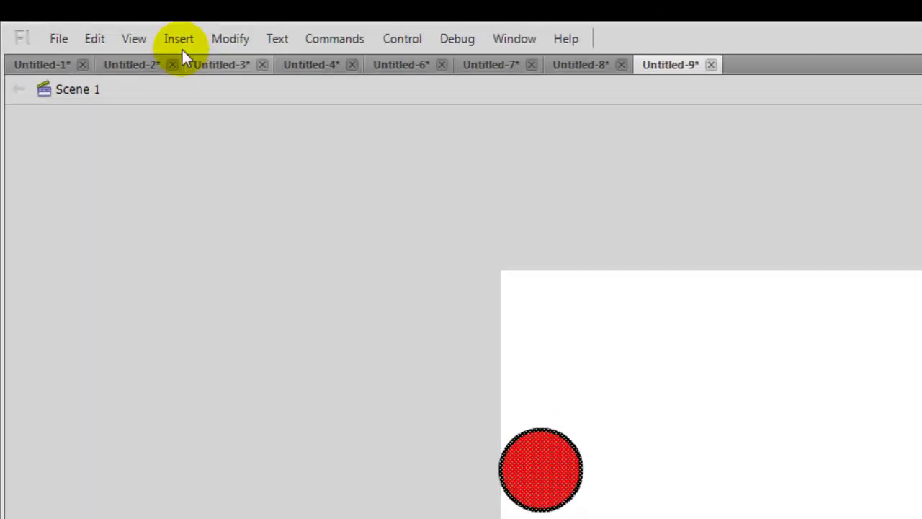
left_click(181, 44)
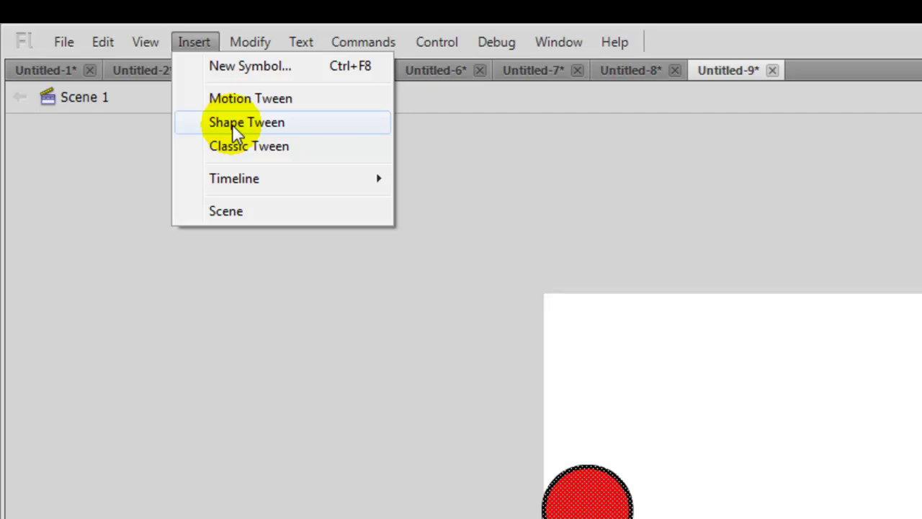
left_click(231, 124)
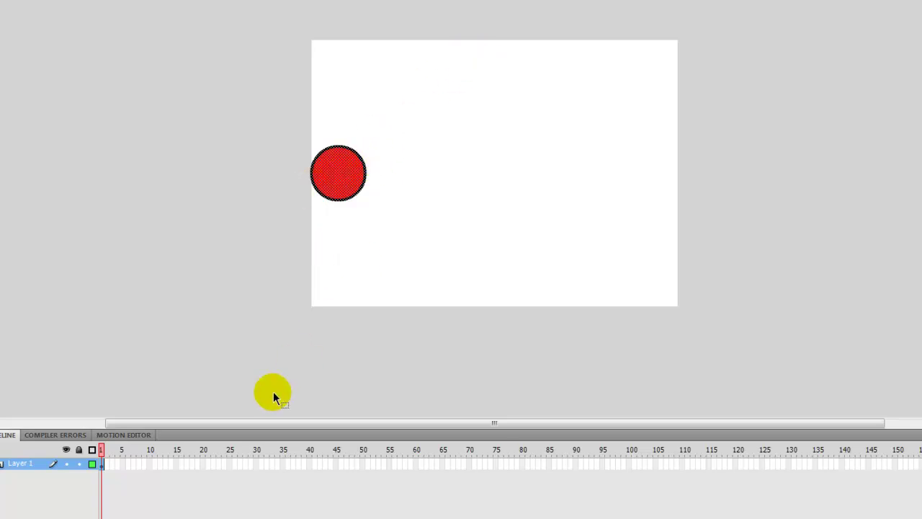
Insert a keyframe at frame 25 and delete the red circle from it
left_click(229, 464)
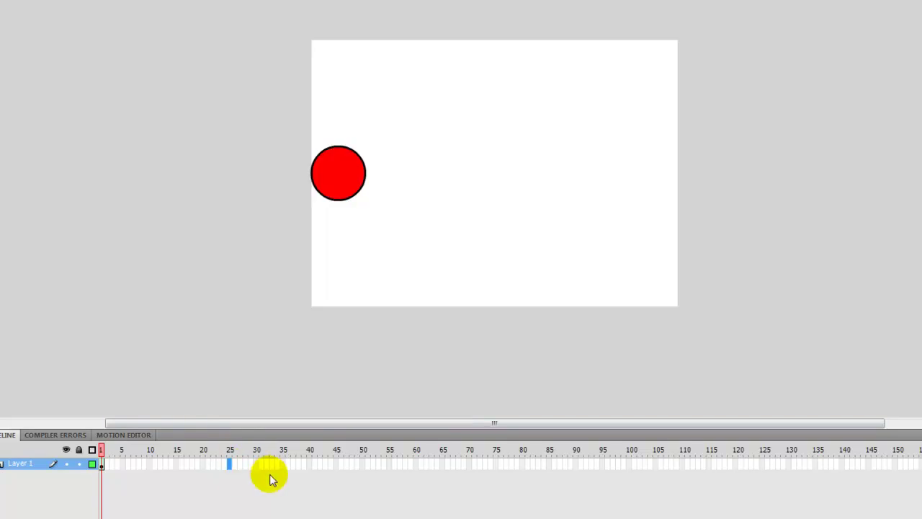
key("F6")
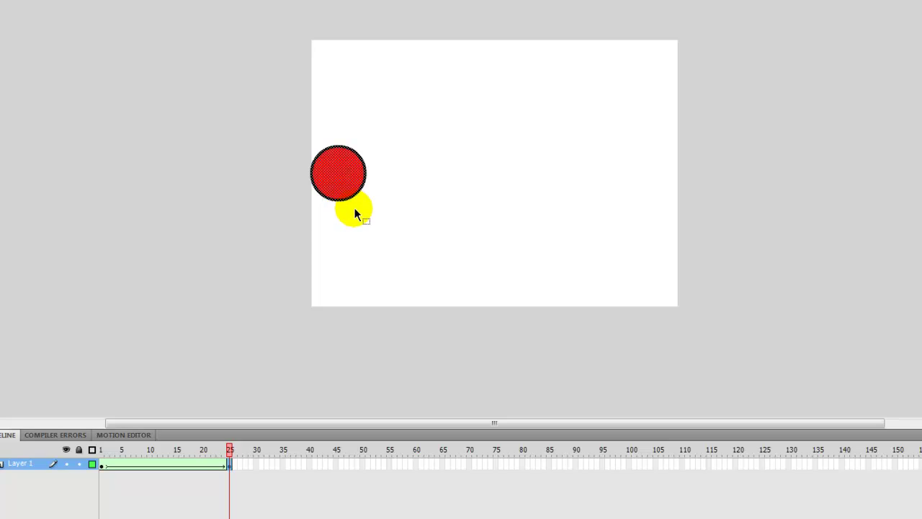
key("Delete")
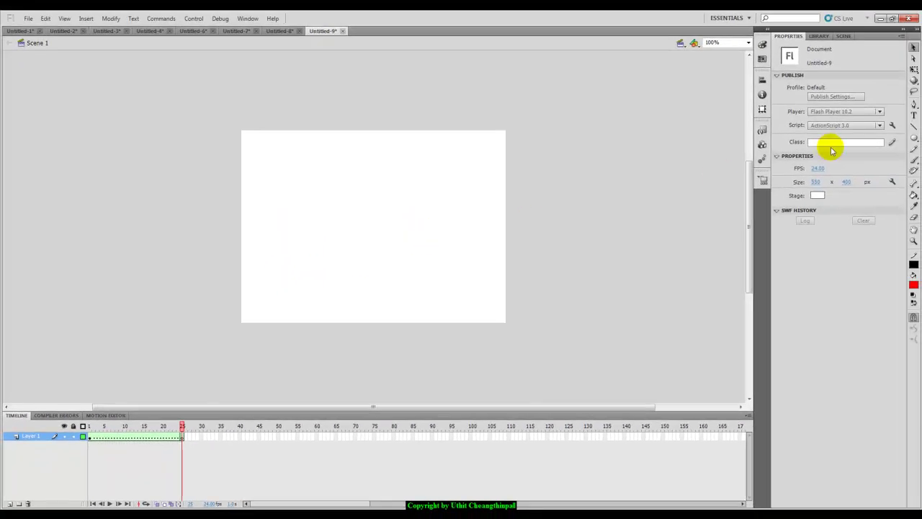
Draw a bright green rectangle with a black outline, about 90 by 70 px, in the upper middle of the stage on frame 25
left_click_drag(914, 138, 885, 142)
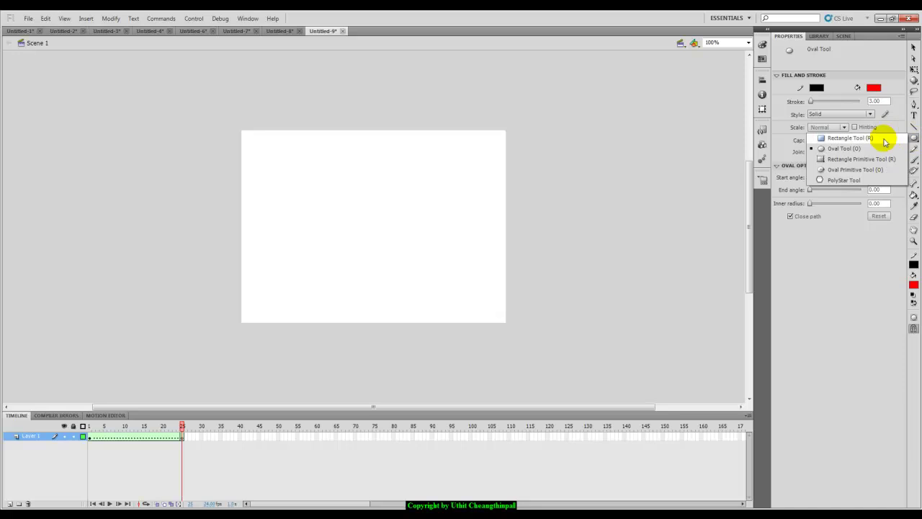
left_click(884, 138)
left_click(874, 87)
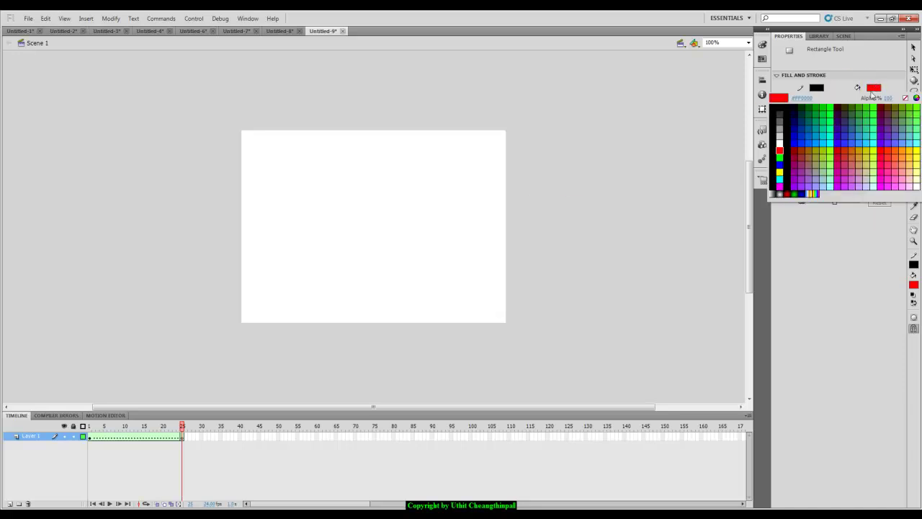
left_click(813, 106)
left_click(873, 88)
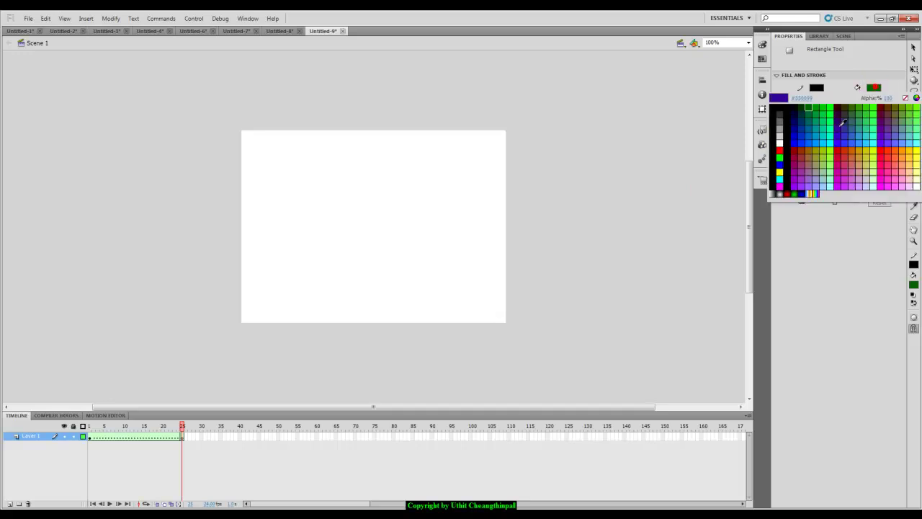
left_click(780, 163)
left_click_drag(345, 152, 389, 186)
Align the green rectangle to the stage's top edge and horizontal centre, and preview the tween from frame 1 to 25
left_click(914, 47)
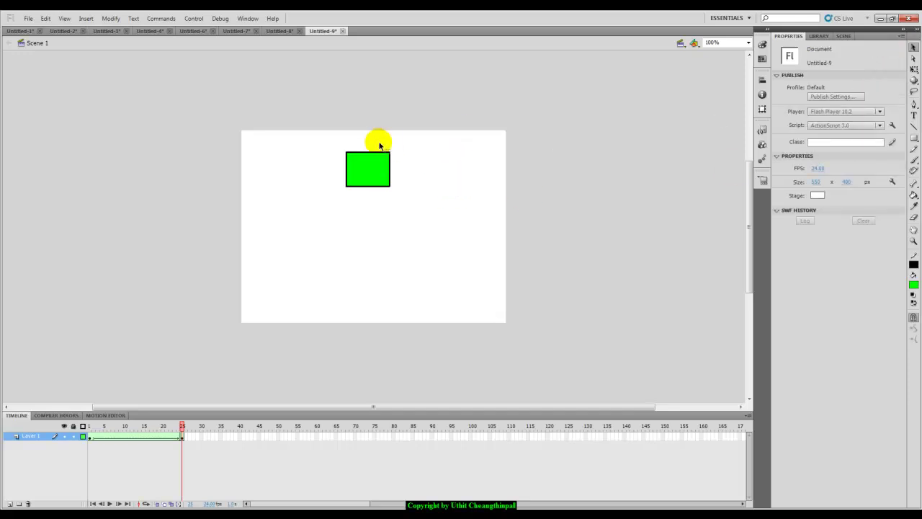
left_click_drag(388, 185, 392, 191)
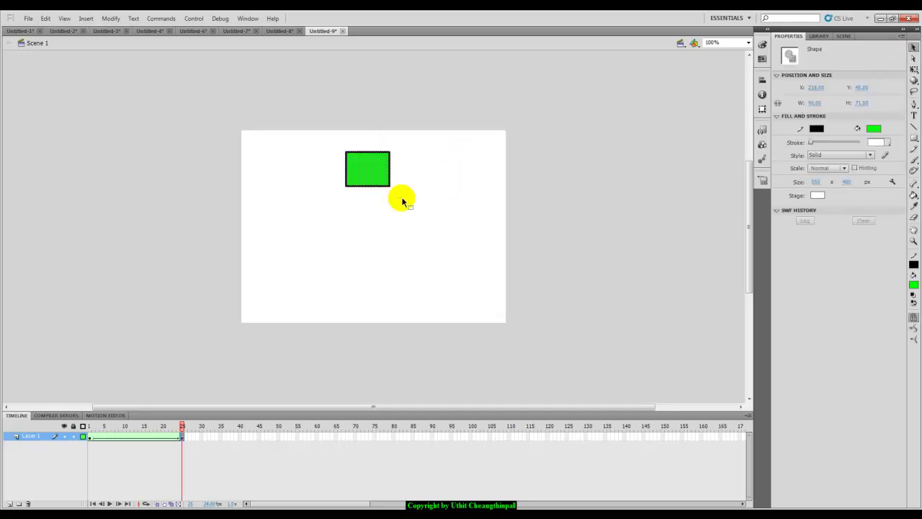
left_click(761, 83)
left_click(710, 100)
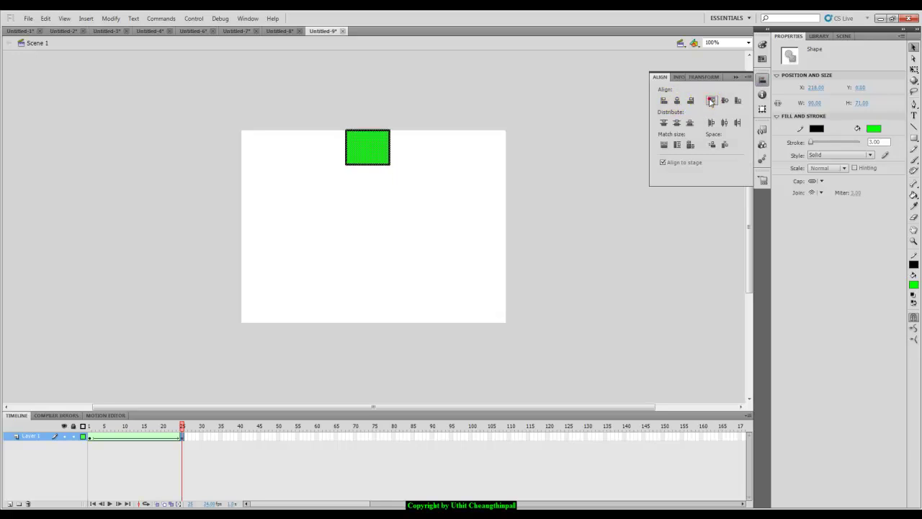
left_click(676, 100)
left_click(459, 196)
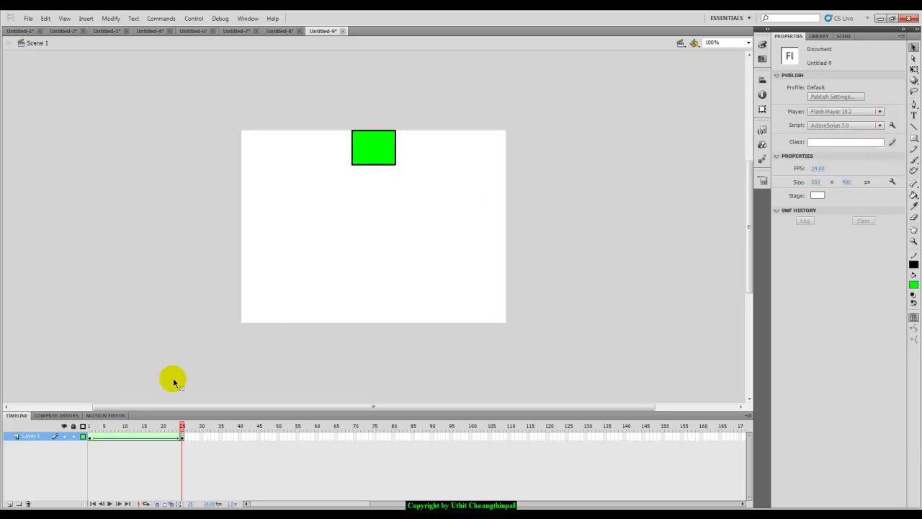
left_click(88, 426)
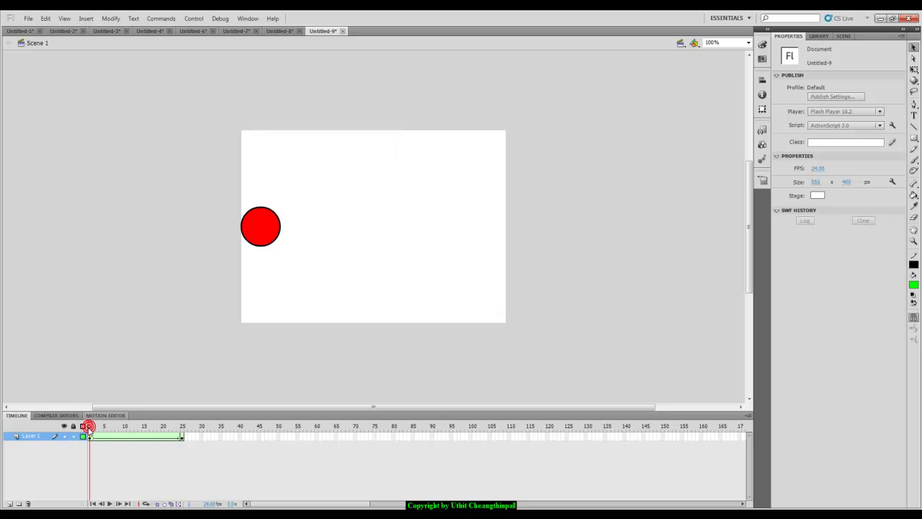
left_click_drag(89, 429, 182, 429)
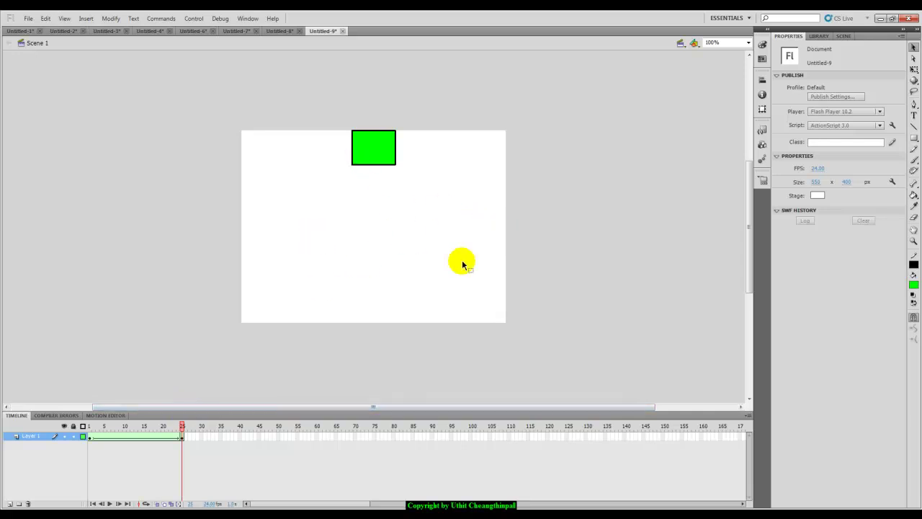
Insert a keyframe at frame 50 and delete the green rectangle from it
left_click(278, 436)
key("F6")
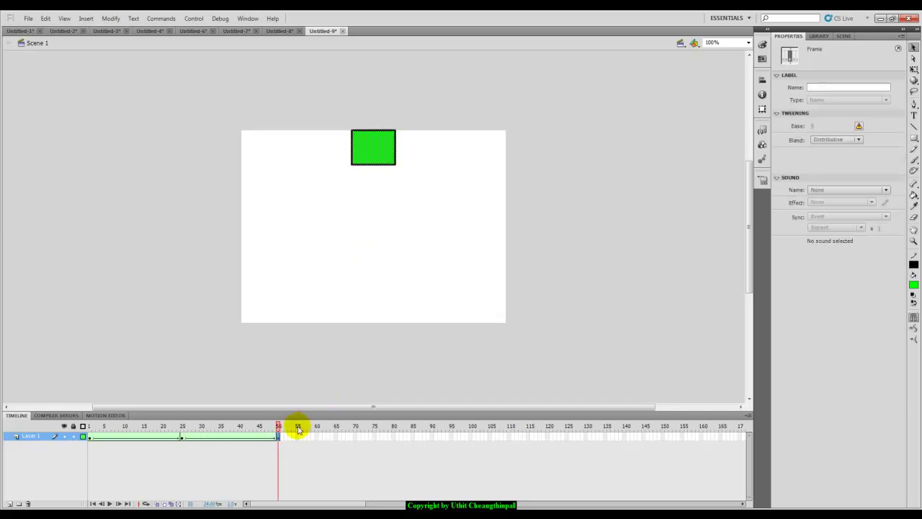
key("Delete")
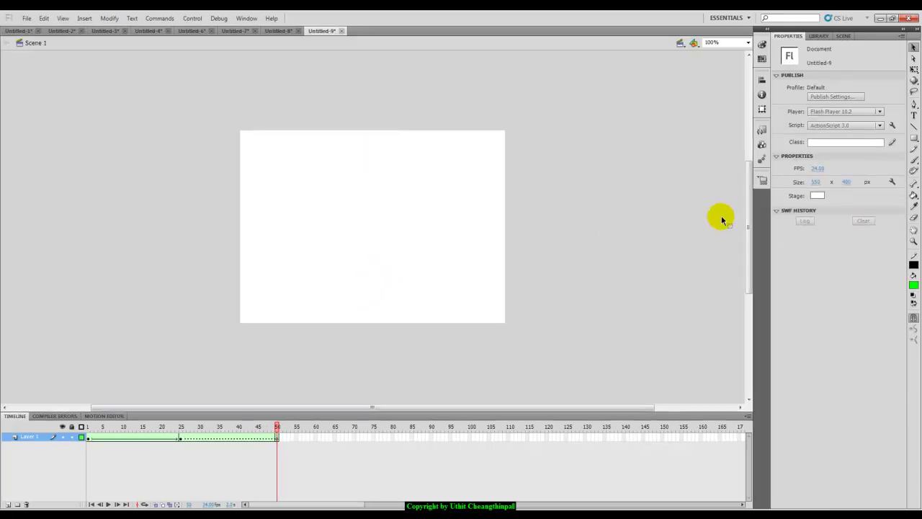
Set up the PolyStar tool to draw a polygon with 3 sides
left_click(914, 138)
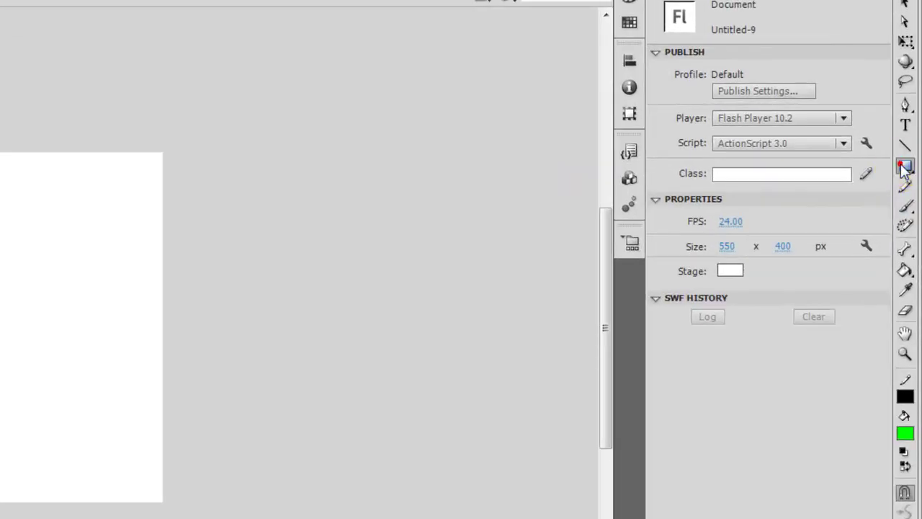
left_click(905, 168)
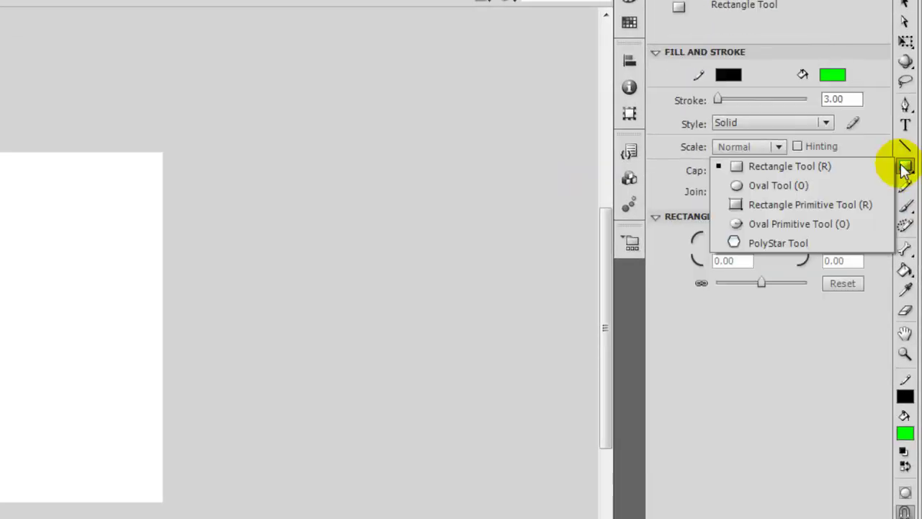
left_click(762, 244)
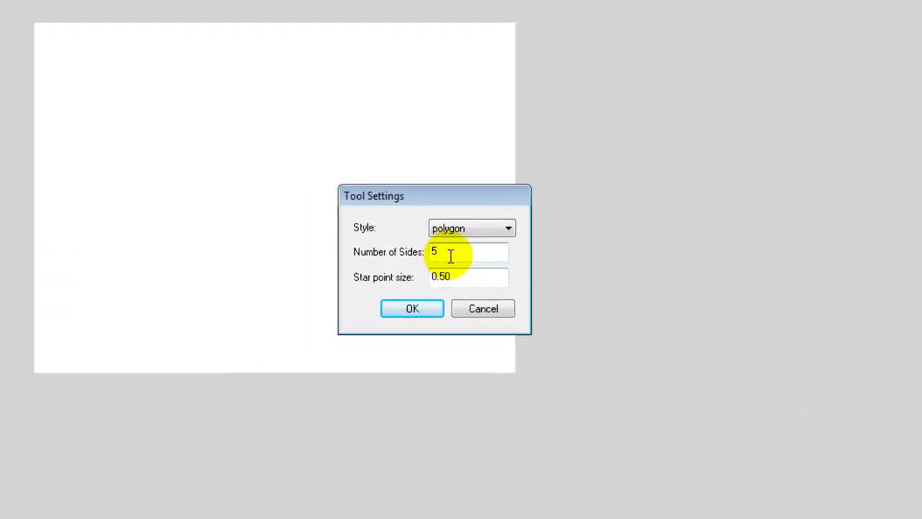
double_click(435, 251)
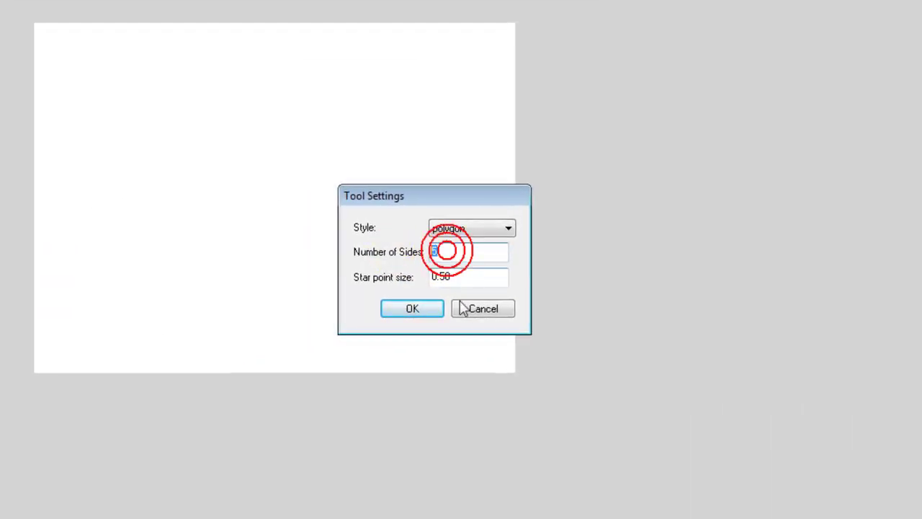
type("7")
left_click(431, 307)
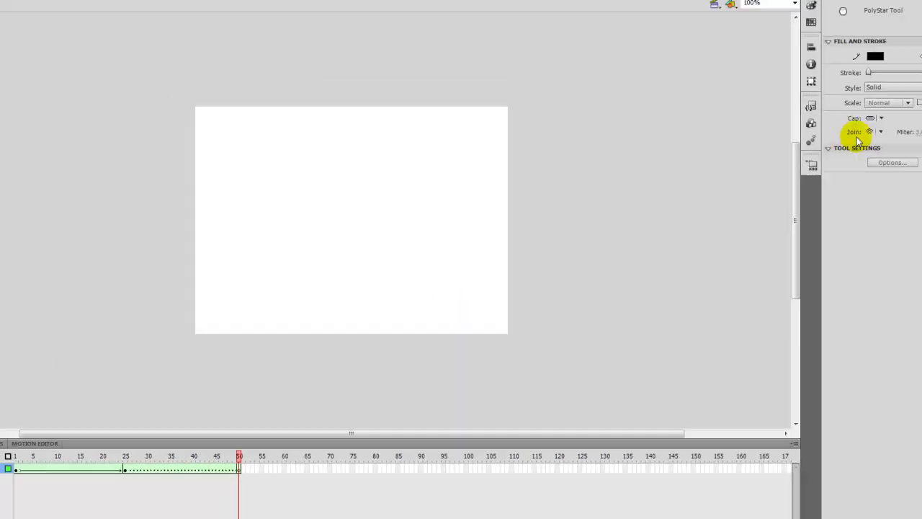
Draw an upright blue triangle with a black outline, about 105 by 92 px, near the stage's centre on frame 50
left_click(873, 87)
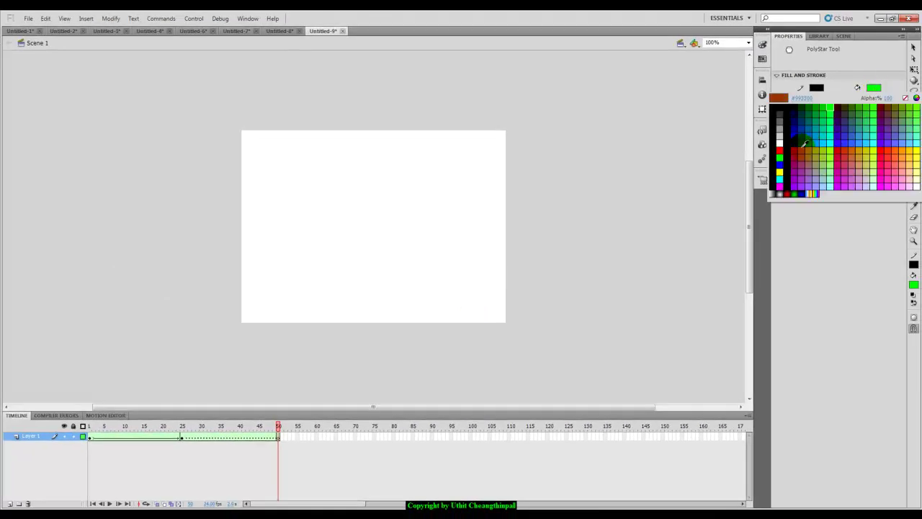
left_click(778, 164)
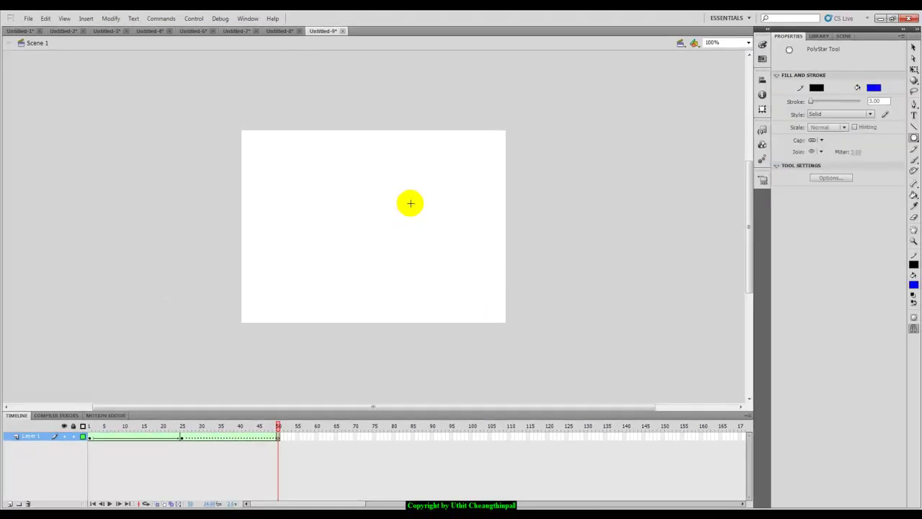
left_click_drag(393, 203, 420, 217)
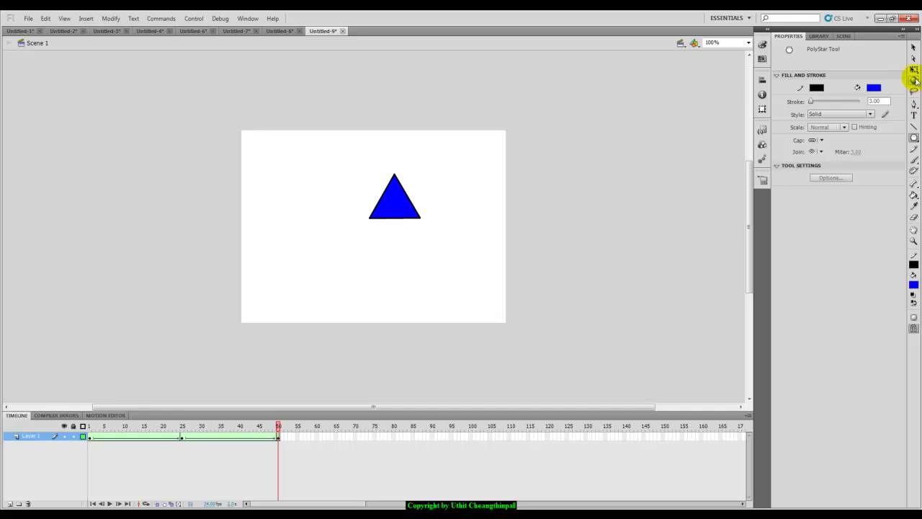
Align the blue triangle to the stage's right edge and vertical centre
left_click(913, 47)
left_click_drag(357, 162, 460, 253)
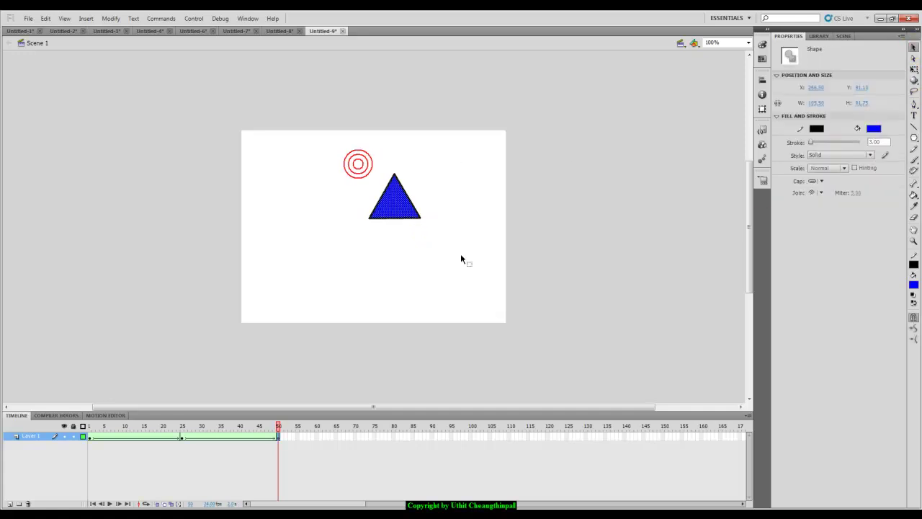
left_click(760, 81)
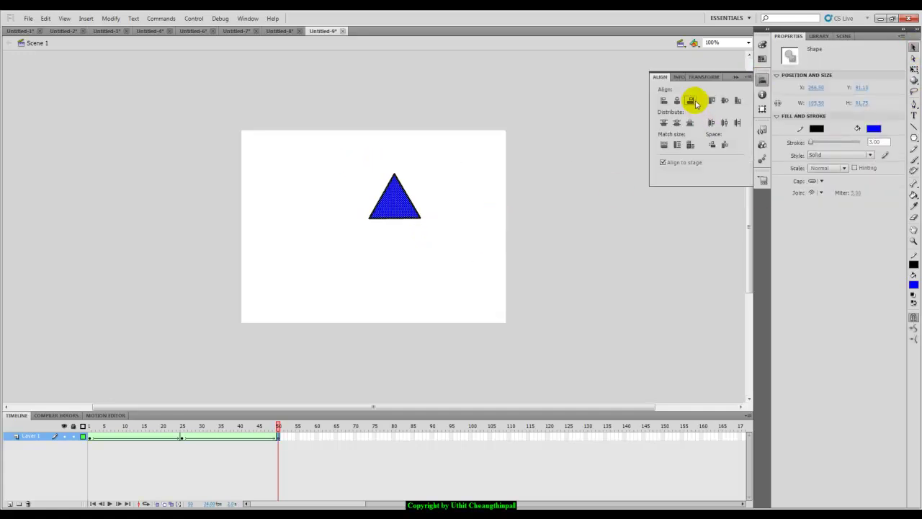
left_click(690, 100)
left_click(724, 100)
left_click(569, 247)
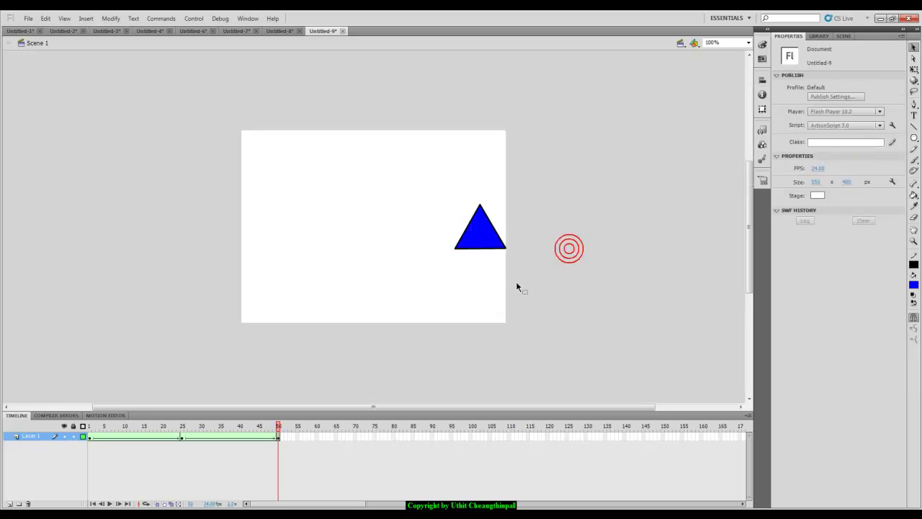
Insert a keyframe at frame 75 and delete the blue triangle from it
left_click_drag(90, 427, 278, 432)
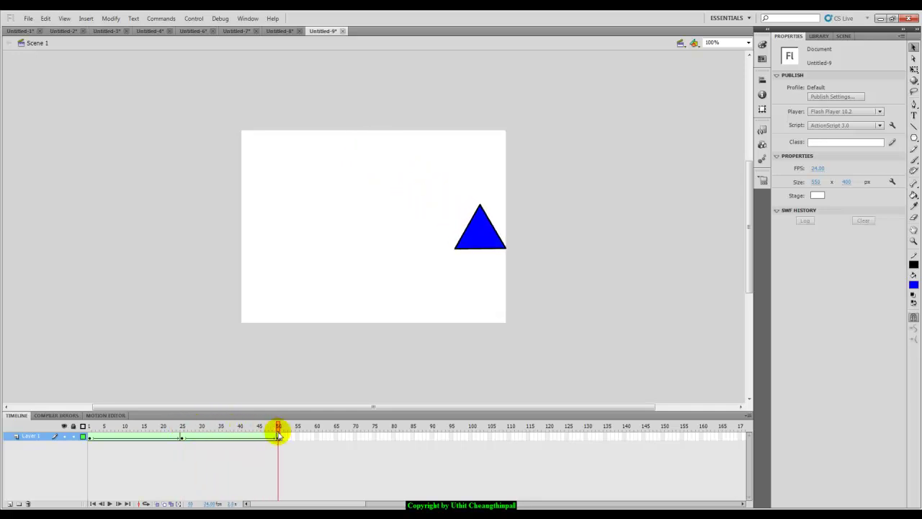
left_click(374, 436)
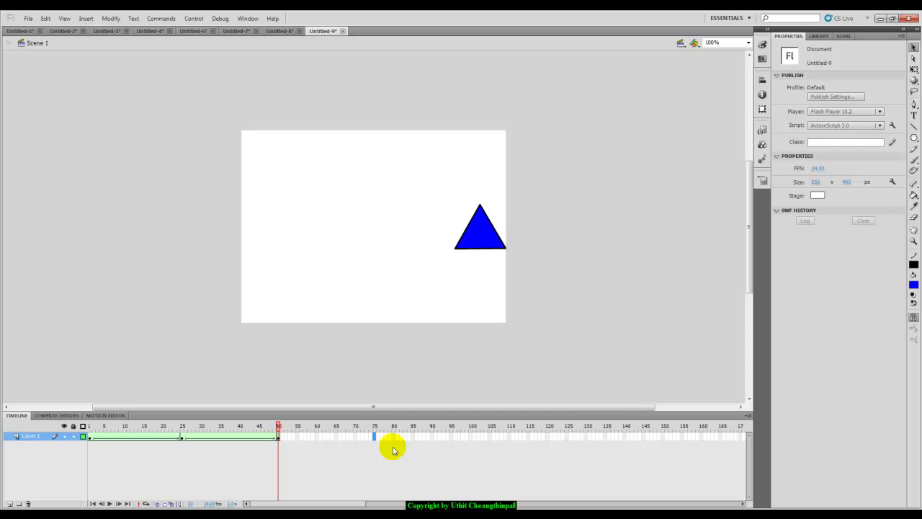
key("F6")
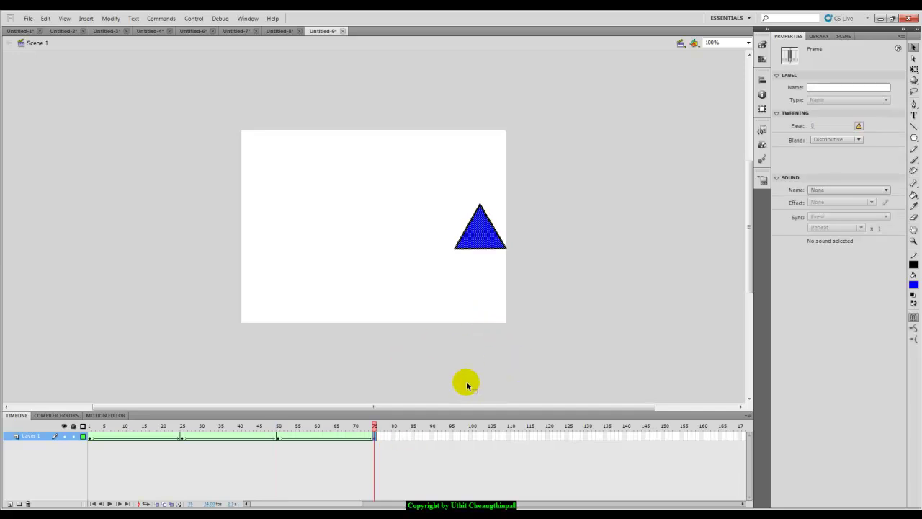
key("Delete")
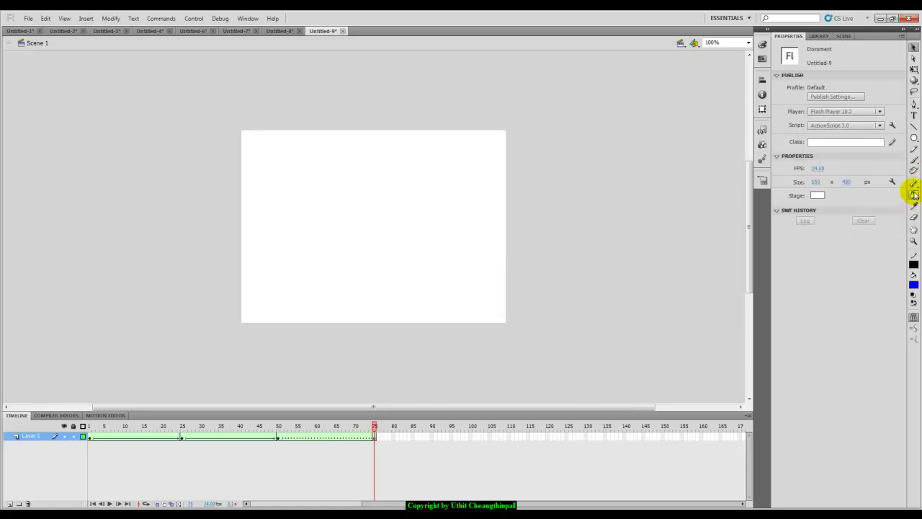
Set up the PolyStar tool to draw a star with 5 sides
left_click(913, 138)
left_click(835, 179)
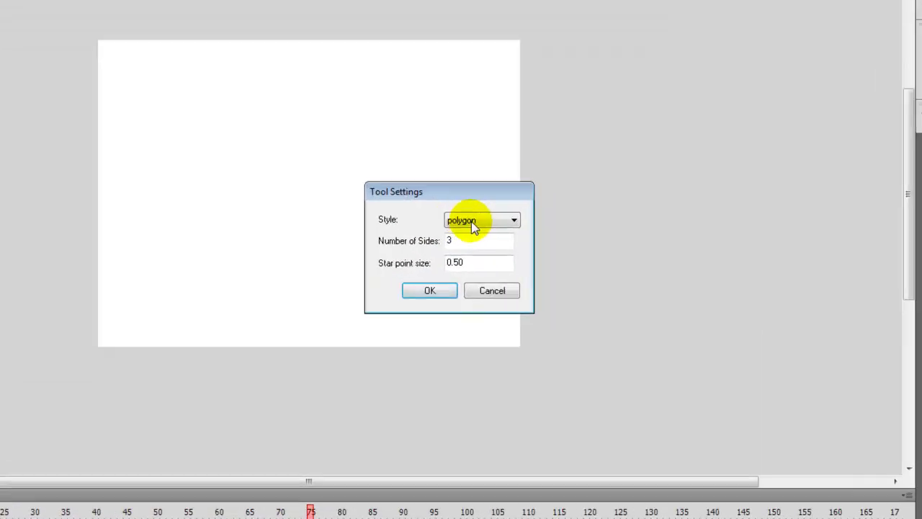
left_click(477, 243)
left_click(466, 236)
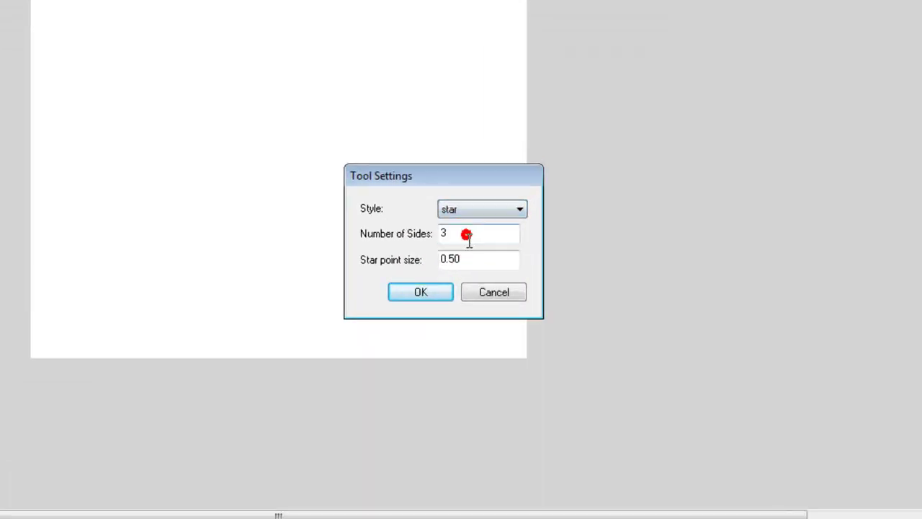
double_click(462, 234)
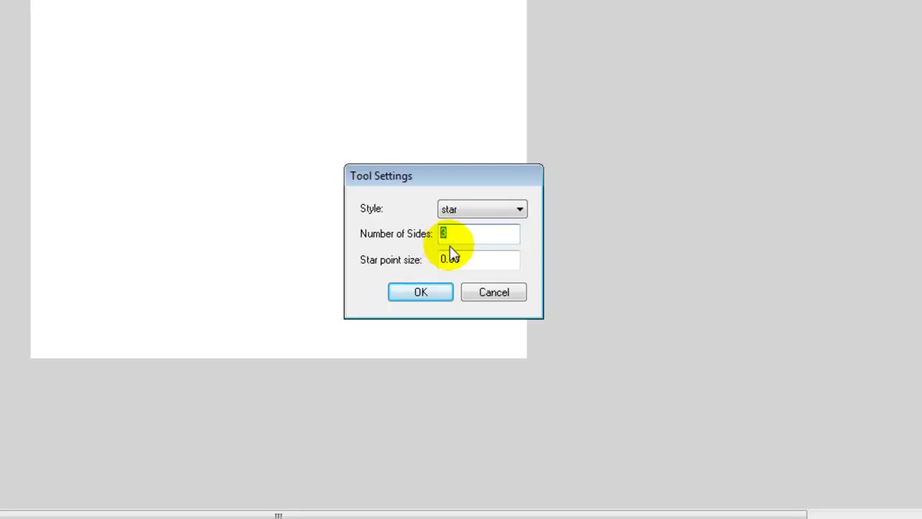
type("5")
left_click(485, 240)
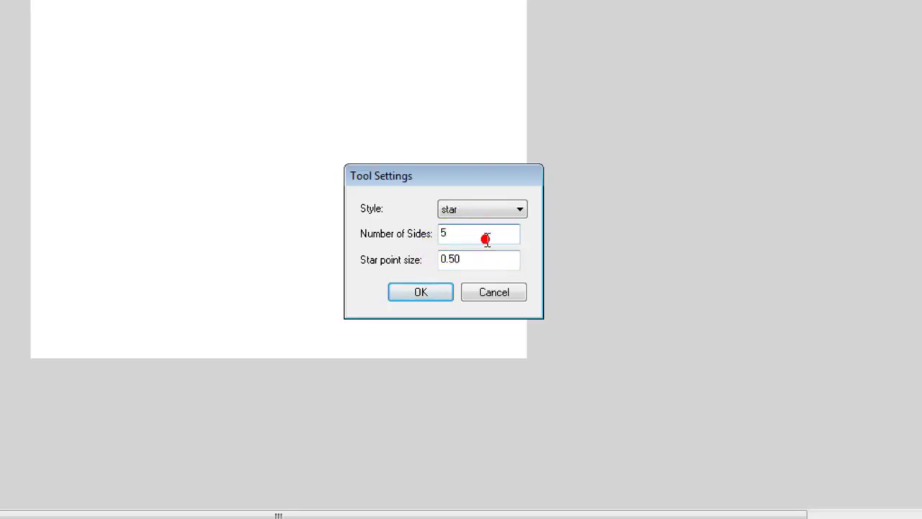
left_click(424, 296)
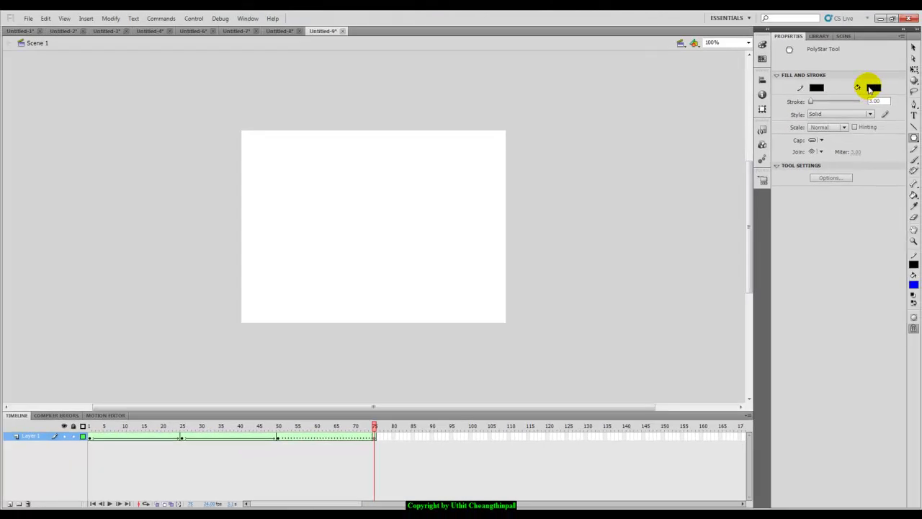
Draw an upright yellow star with a black outline, about 131 by 126 px, near the stage's centre on frame 75
left_click(870, 86)
left_click(780, 170)
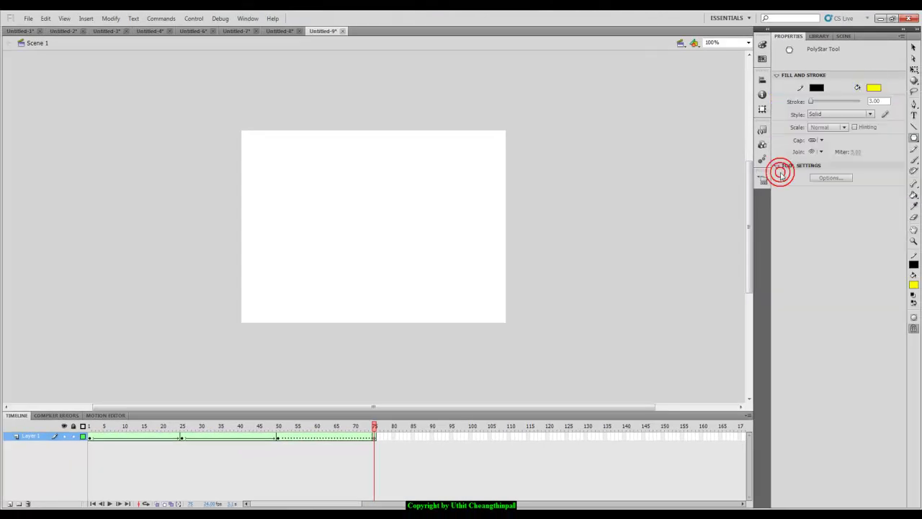
left_click_drag(357, 247, 374, 273)
Align the yellow star to the stage's bottom edge and horizontal centre
left_click(913, 47)
left_click_drag(309, 199, 429, 291)
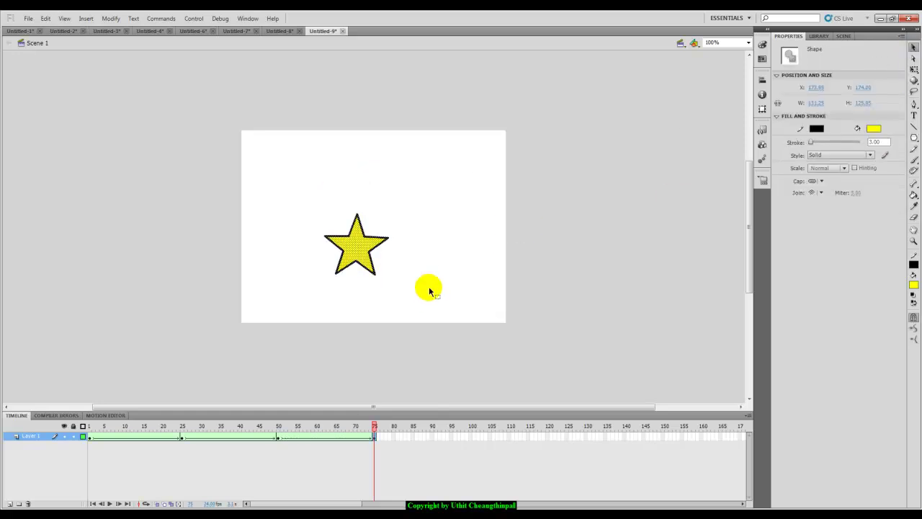
left_click(761, 79)
left_click(737, 101)
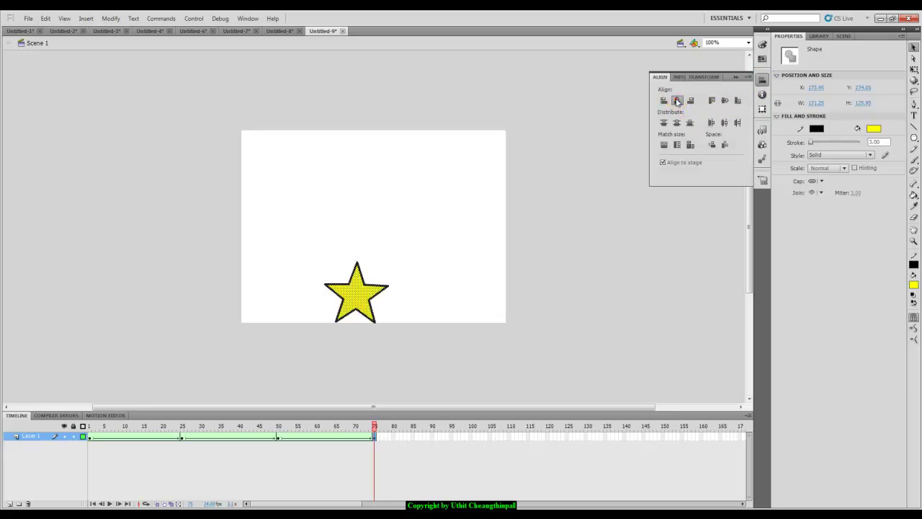
left_click(677, 102)
left_click(467, 324)
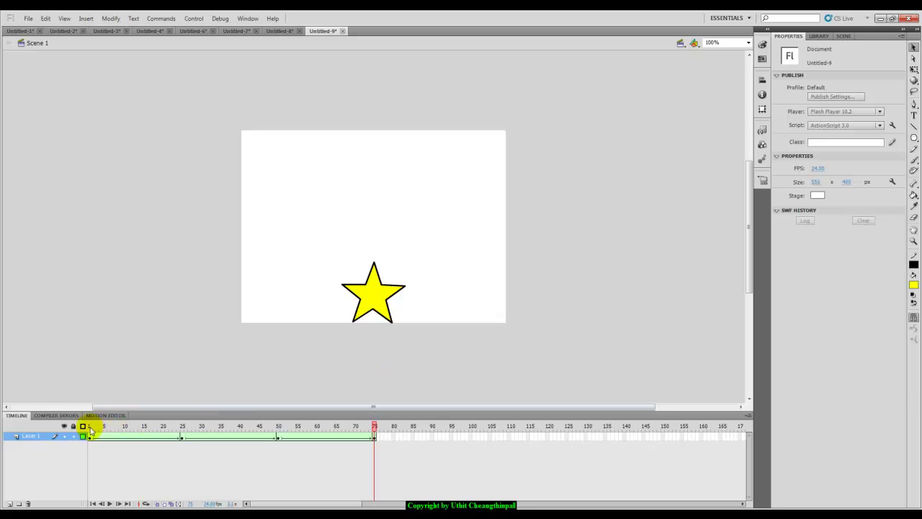
Copy the red circle's keyframe from frame 1 and paste it at frame 100
left_click_drag(91, 430, 374, 427)
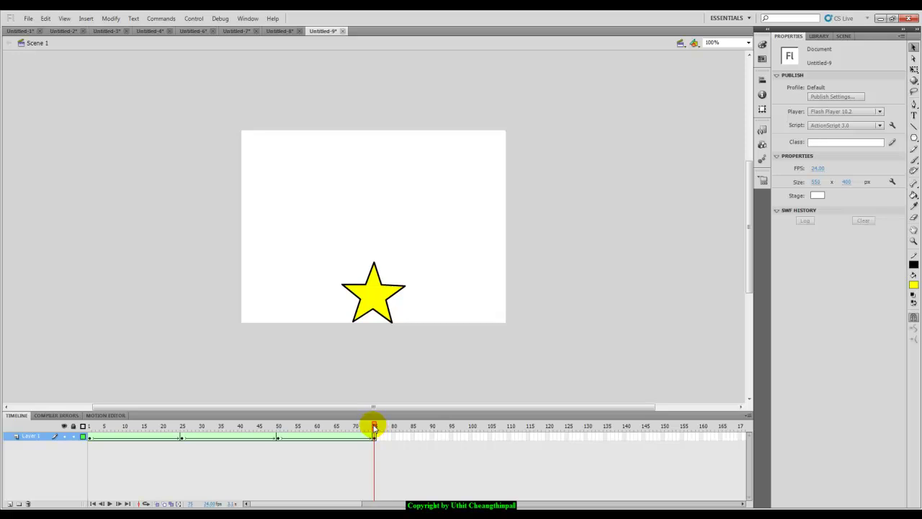
left_click(89, 425)
left_click(85, 426)
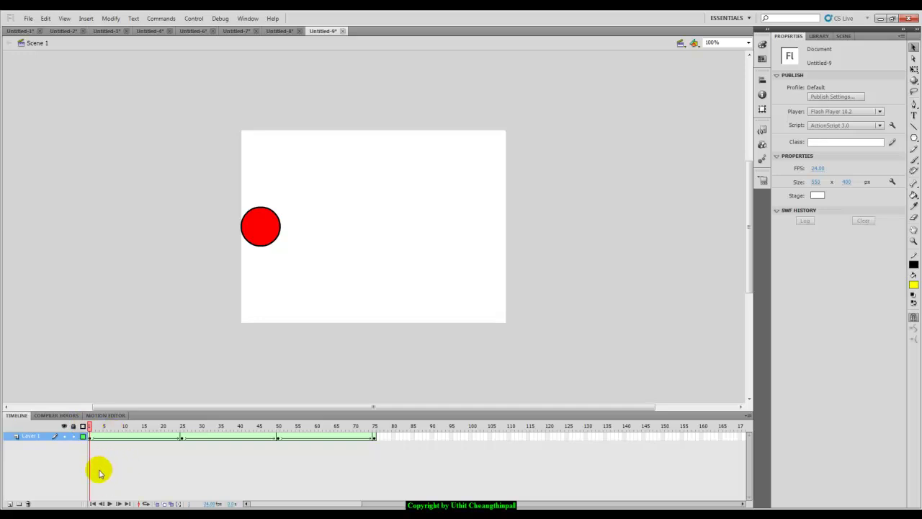
right_click(88, 437)
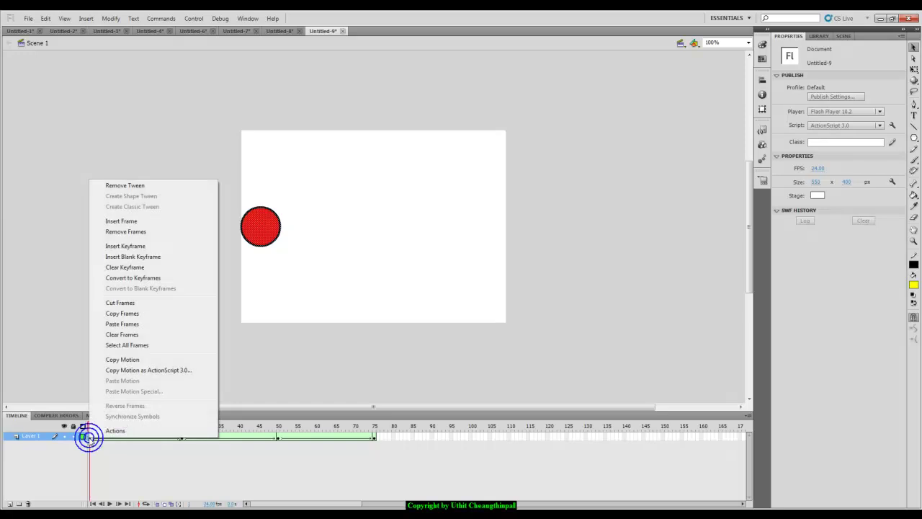
left_click(135, 314)
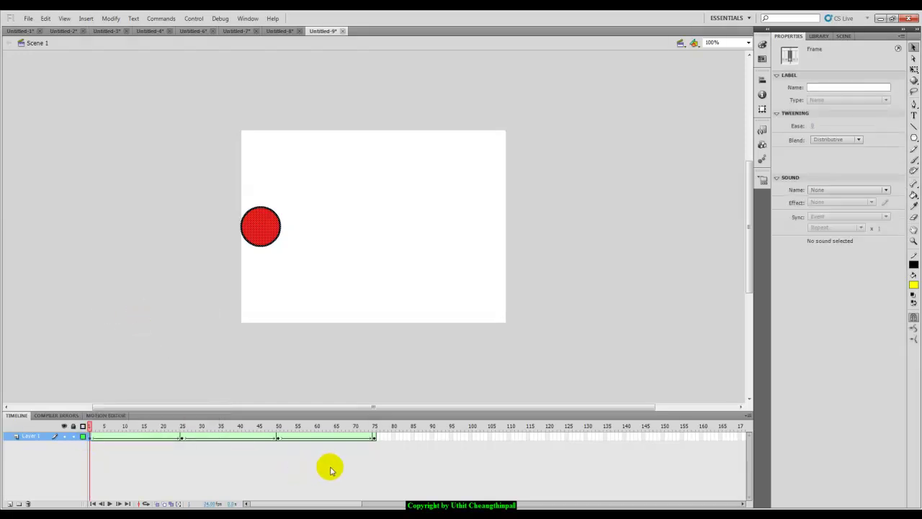
right_click(469, 437)
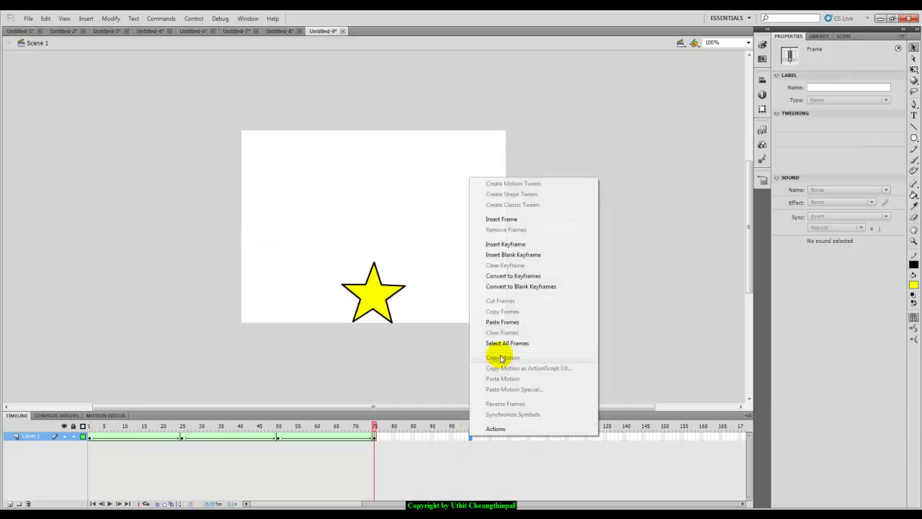
left_click(503, 323)
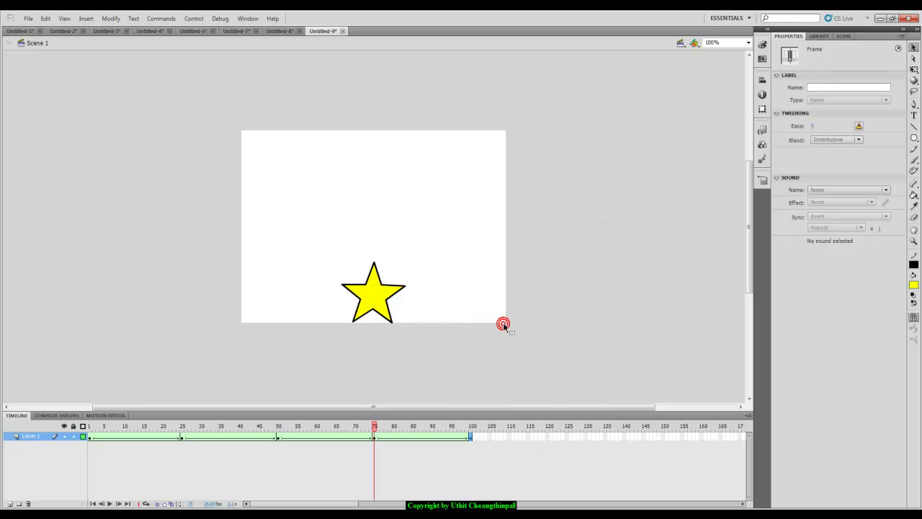
Preview the shape tween through frame 100 and test the movie
left_click_drag(374, 427, 471, 428)
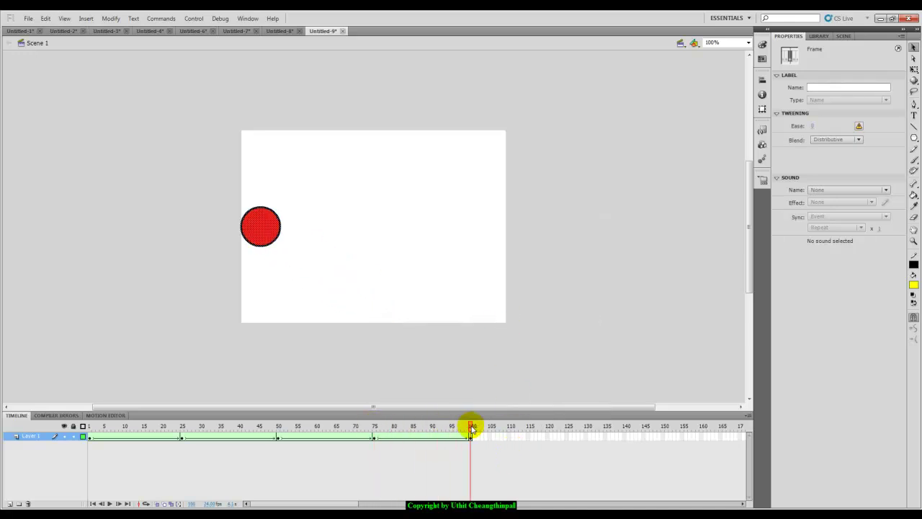
left_click(109, 503)
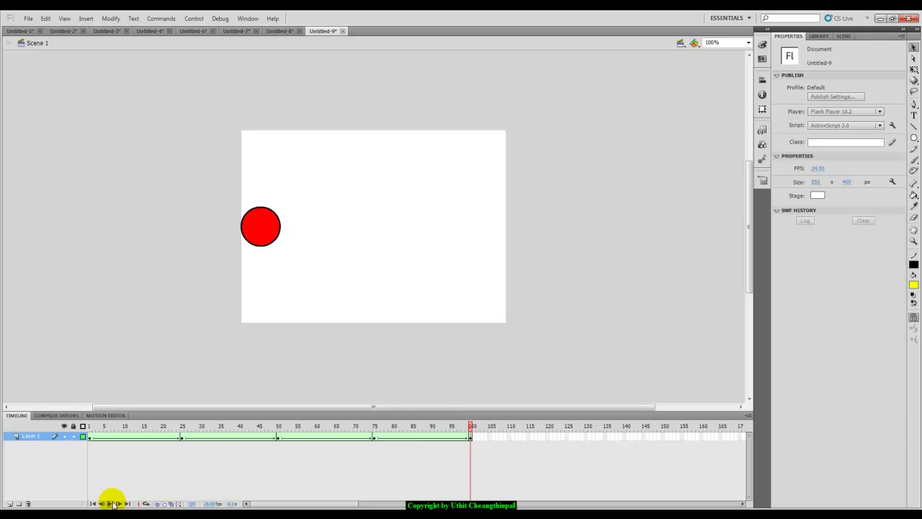
key("ctrl+Return")
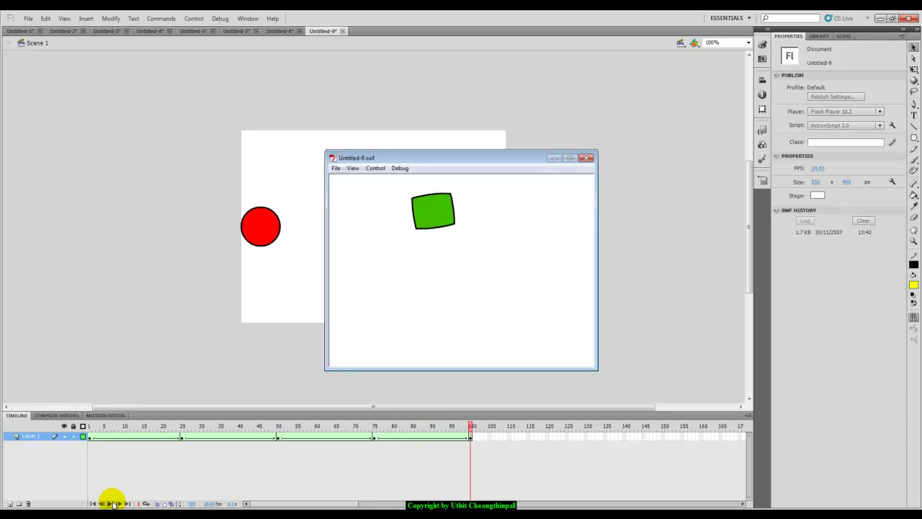